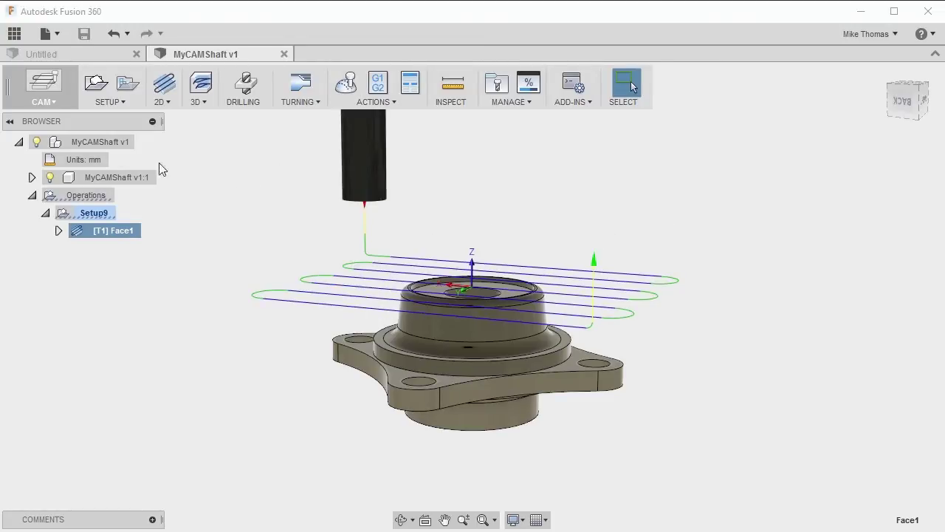
# Step: Start simulating the Face1 toolpath with the Tool display kept on Holder
pyautogui.click(342, 88)
pyautogui.moveTo(741, 121); pyautogui.dragTo(767, 123)
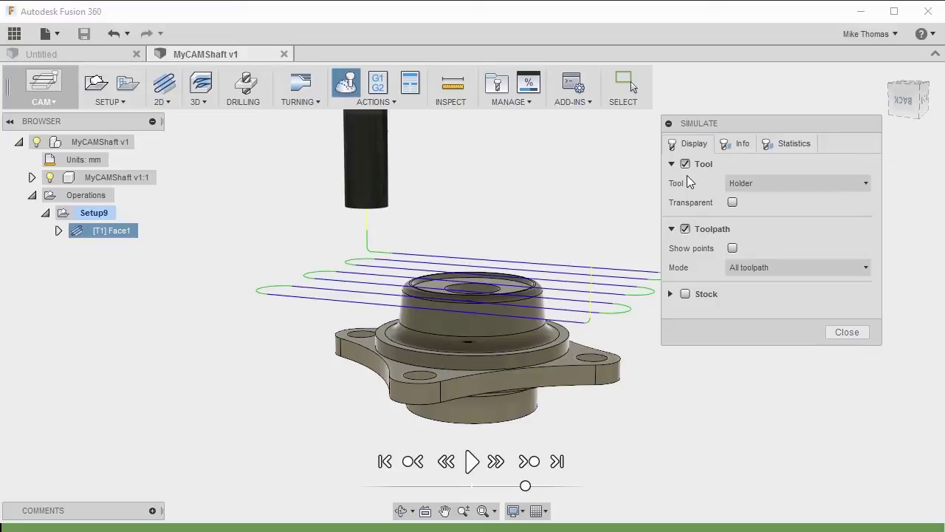
pyautogui.click(780, 187)
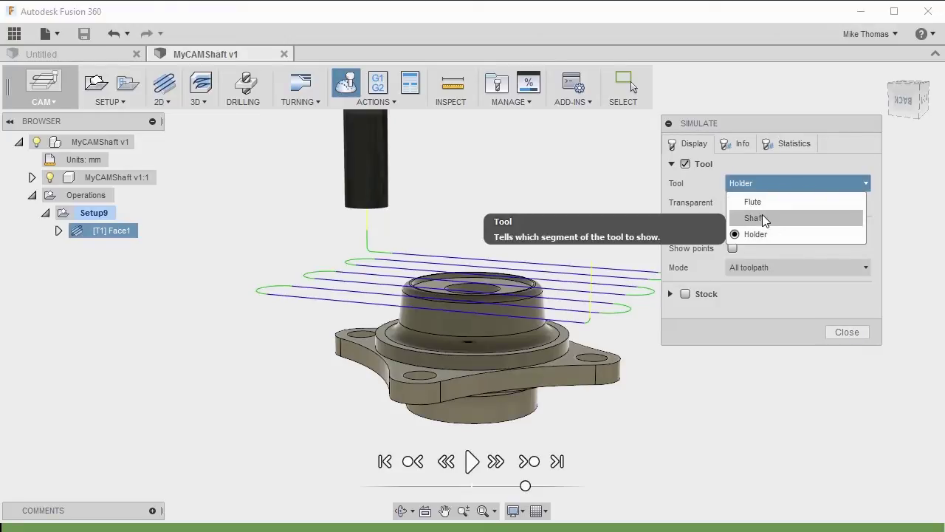
pyautogui.click(762, 216)
pyautogui.click(776, 185)
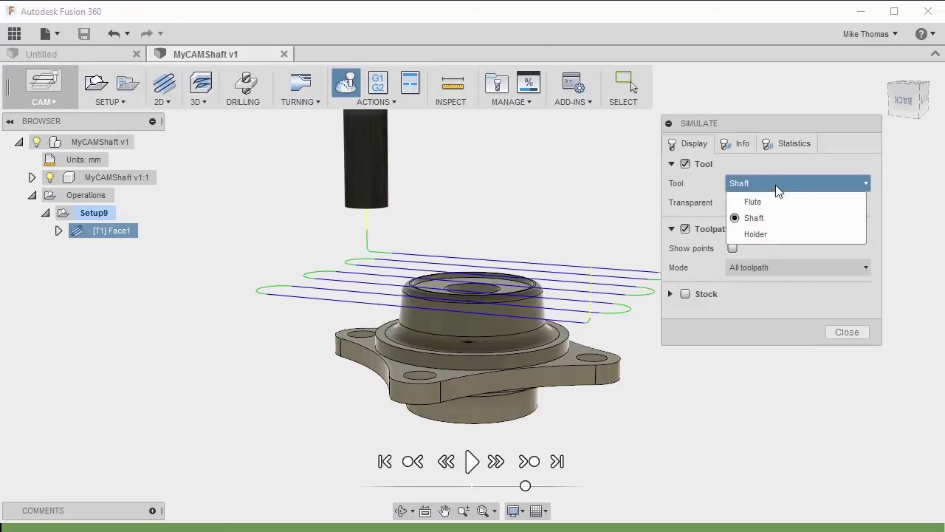
pyautogui.click(764, 237)
# Step: Make the holder transparent, keep toolpath points hidden with Mode All toolpath, and enable Stock
pyautogui.click(733, 203)
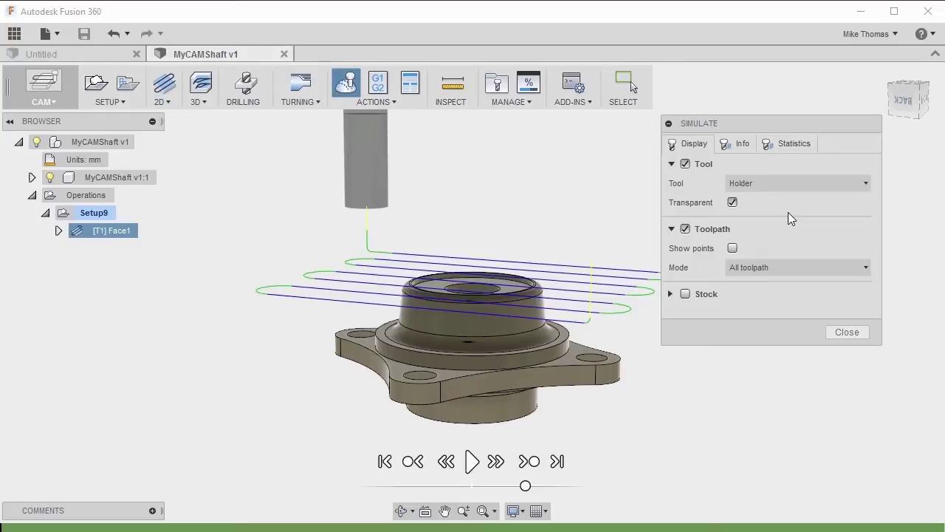
pyautogui.click(733, 248)
pyautogui.click(744, 268)
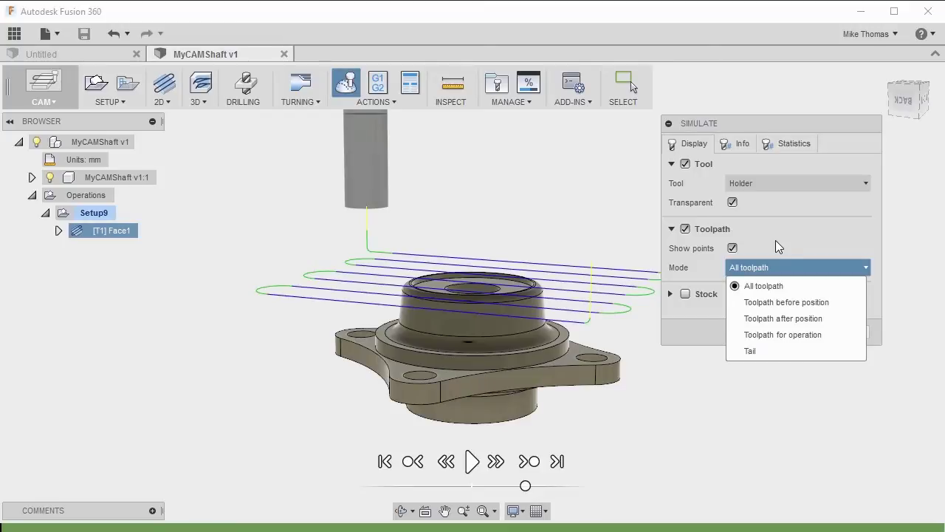
pyautogui.click(775, 240)
pyautogui.click(733, 248)
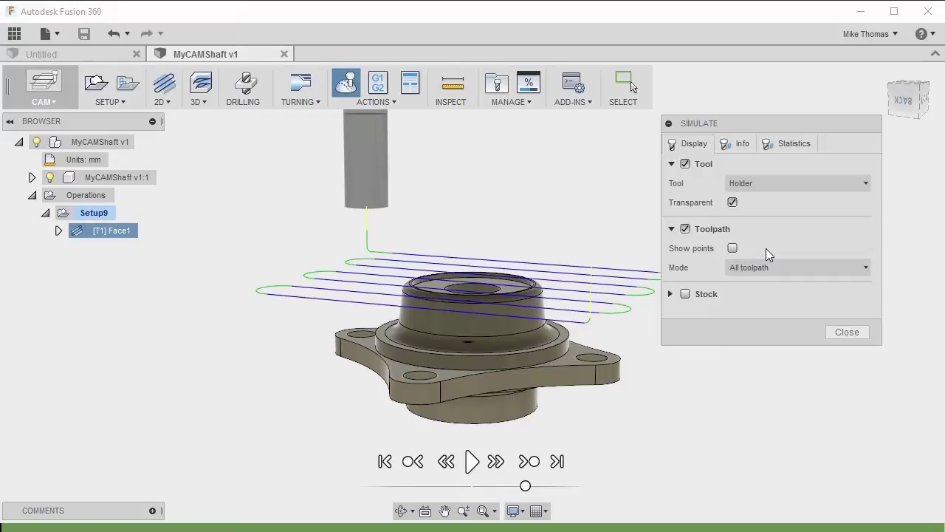
pyautogui.click(687, 295)
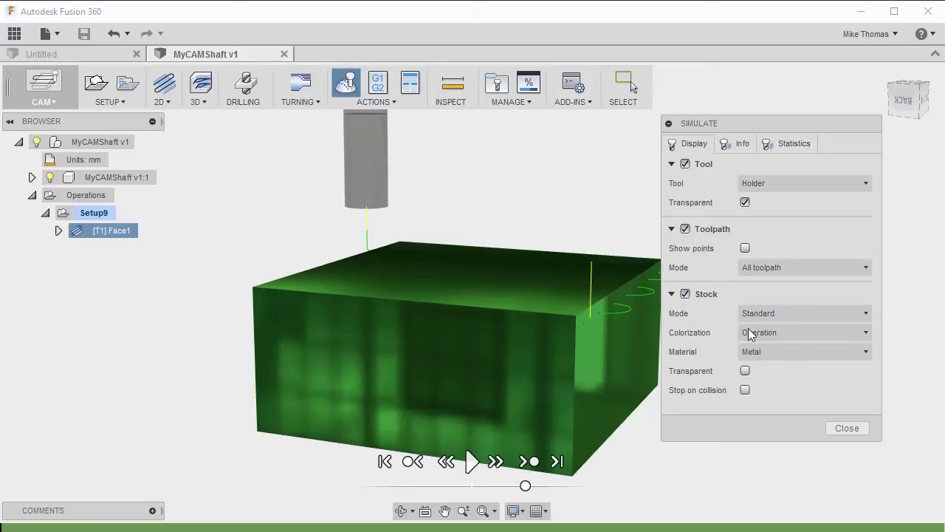
# Step: Set stock Colorization to Material and keep the Standard stock mode
pyautogui.click(776, 333)
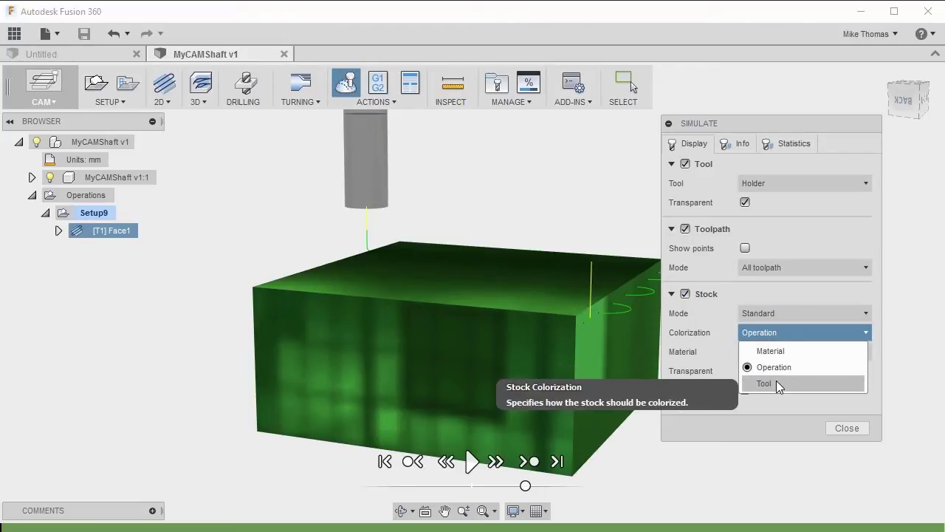
pyautogui.click(806, 352)
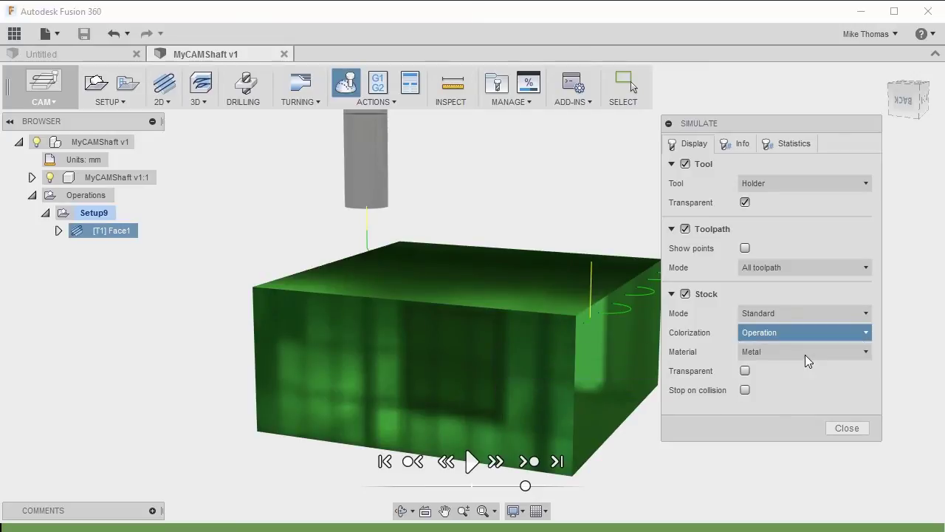
pyautogui.click(767, 313)
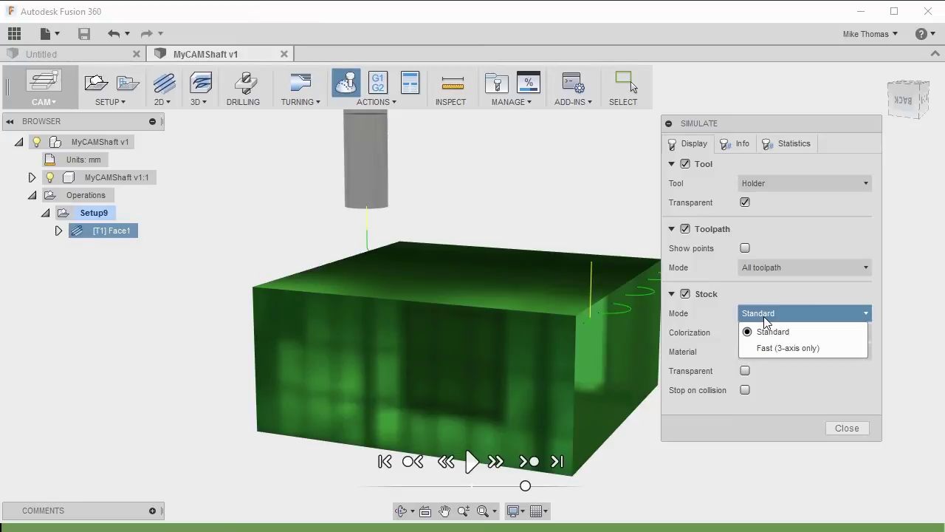
pyautogui.click(792, 299)
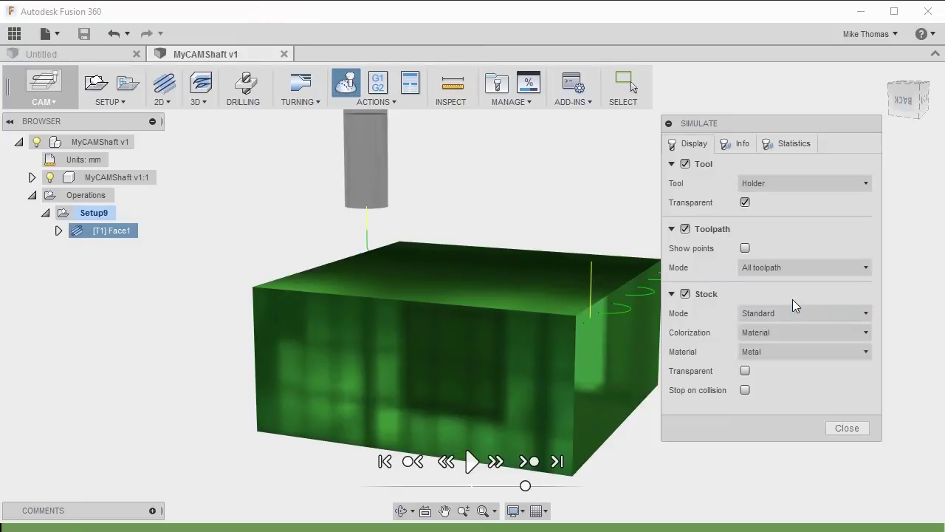
pyautogui.click(787, 352)
# Step: Keep Metal as the stock material, play the facing simulation, and view the stock top
pyautogui.click(694, 352)
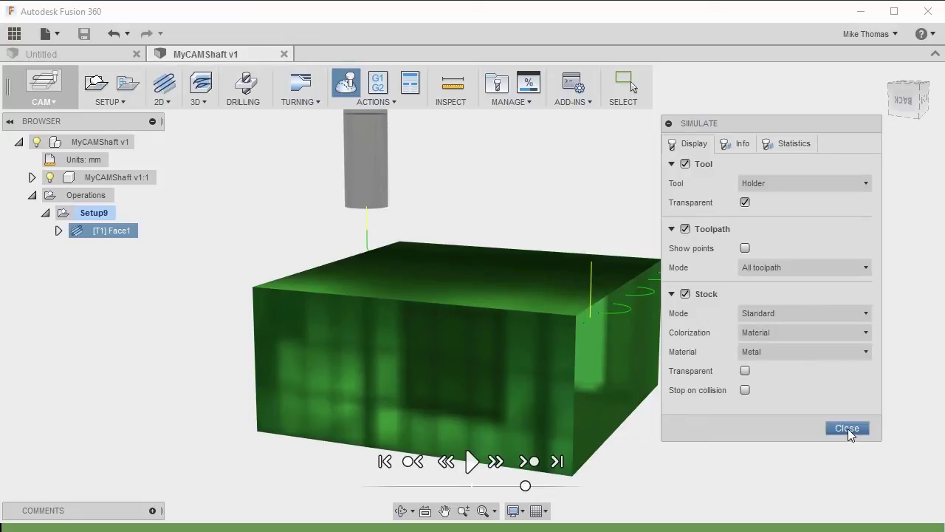
pyautogui.click(477, 465)
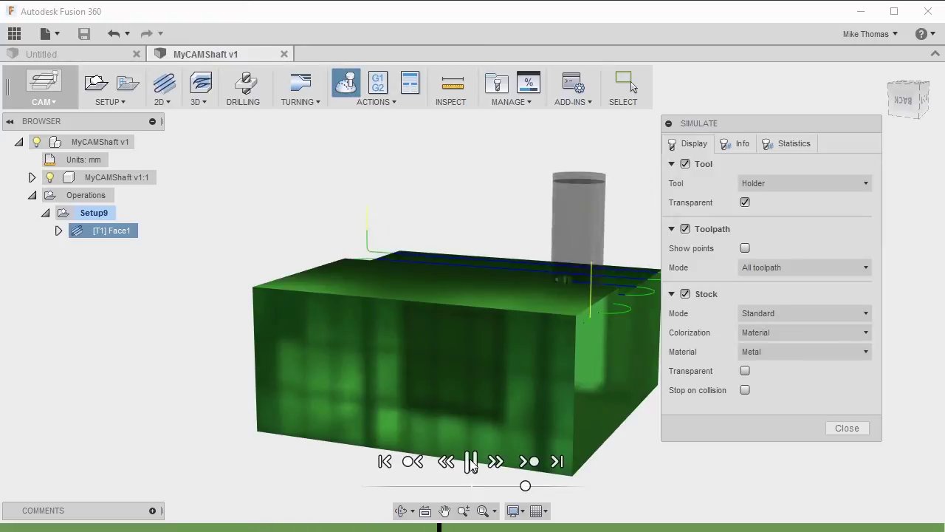
pyautogui.keyDown('shift'); pyautogui.moveTo(524, 274); pyautogui.dragTo(546, 262, button='middle'); pyautogui.keyUp('shift')
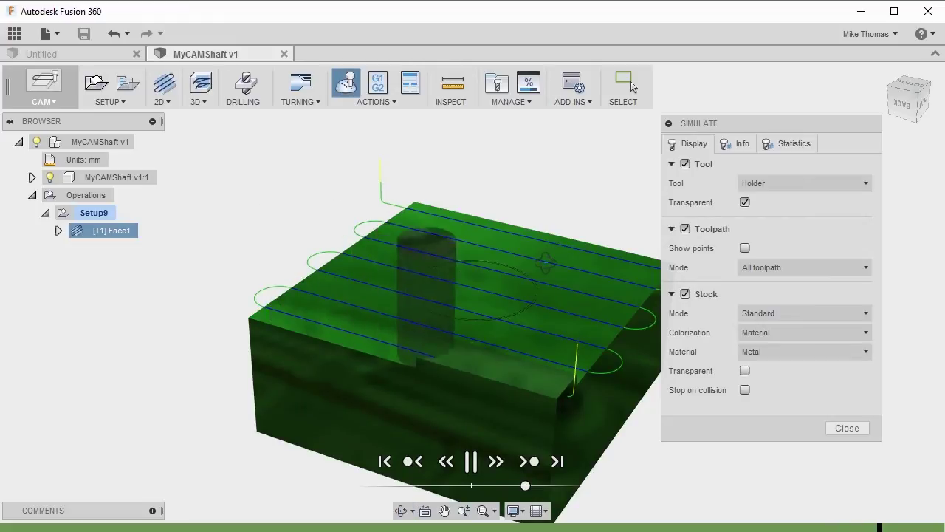
# Step: Rewind the simulation to the toolpath start, replay it, and show the Info tab
pyautogui.click(447, 465)
pyautogui.click(446, 466)
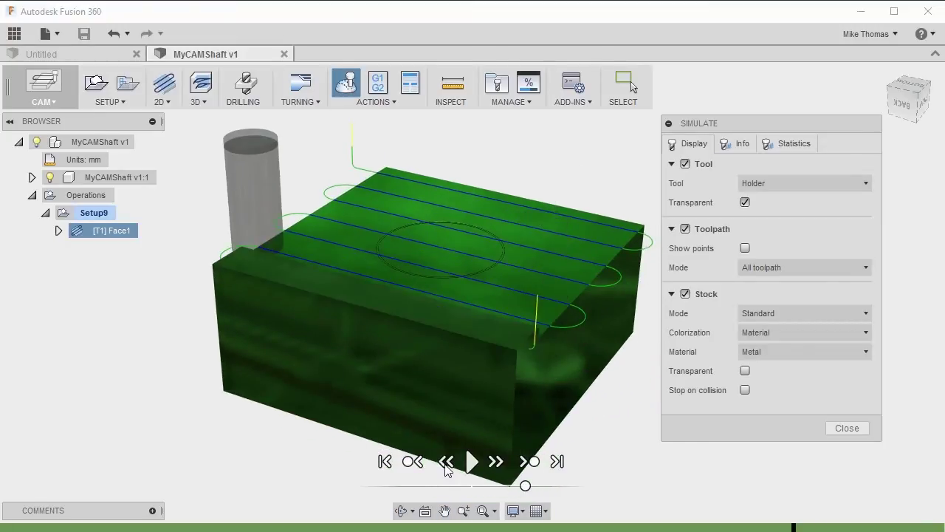
pyautogui.click(411, 462)
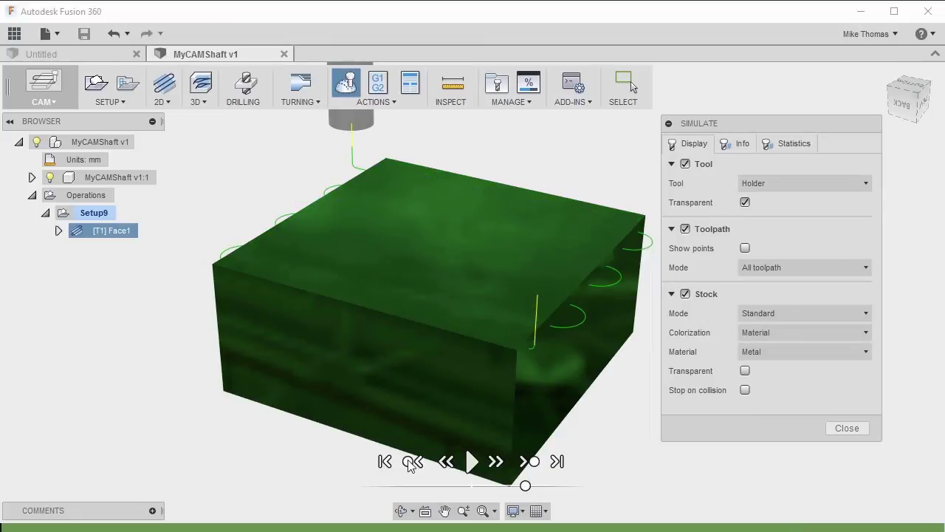
pyautogui.click(473, 463)
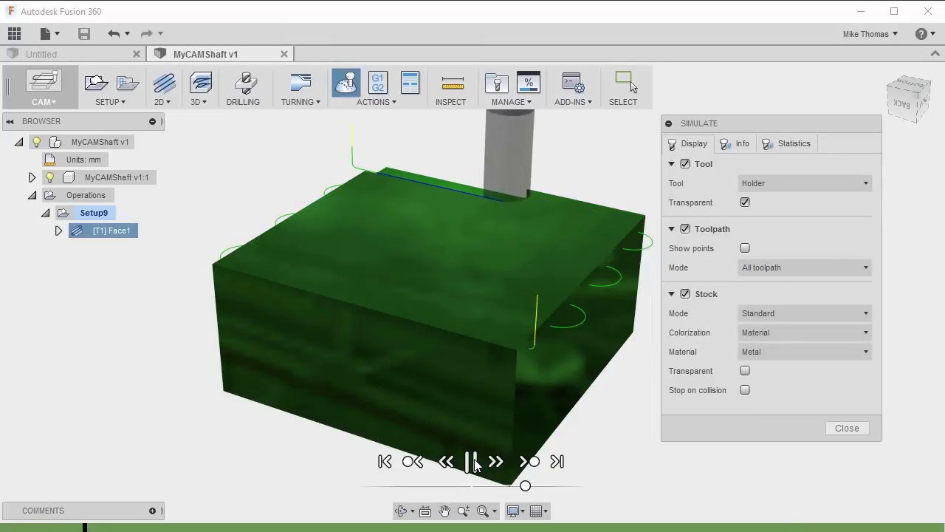
pyautogui.click(735, 144)
# Step: Scrub and replay the facing passes while reviewing remaining stock of 577.024 cm³ (92.0%)
pyautogui.moveTo(754, 126); pyautogui.dragTo(767, 50)
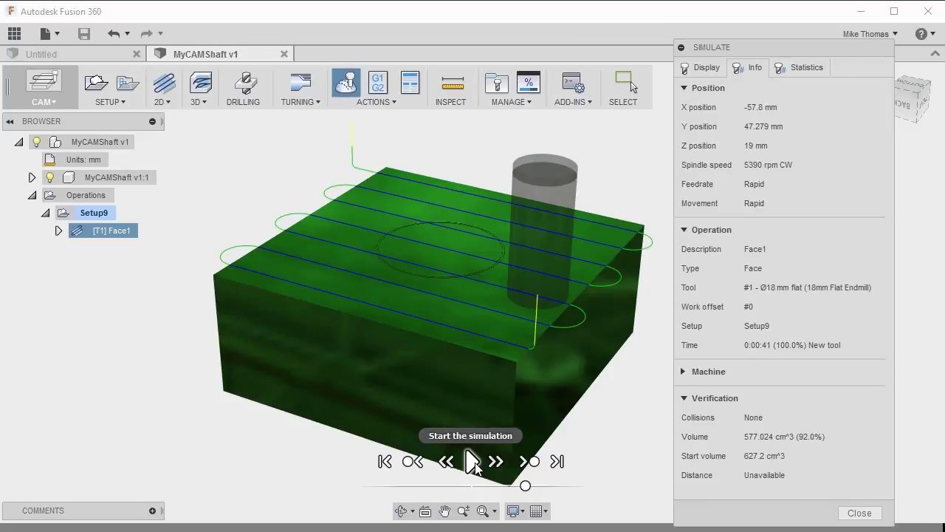
pyautogui.moveTo(525, 485); pyautogui.dragTo(452, 485)
pyautogui.click(385, 460)
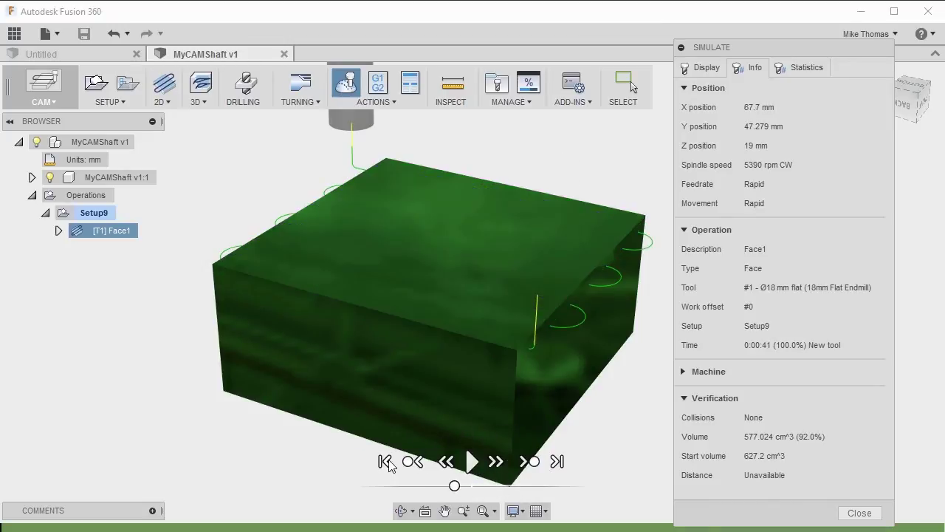
pyautogui.click(470, 462)
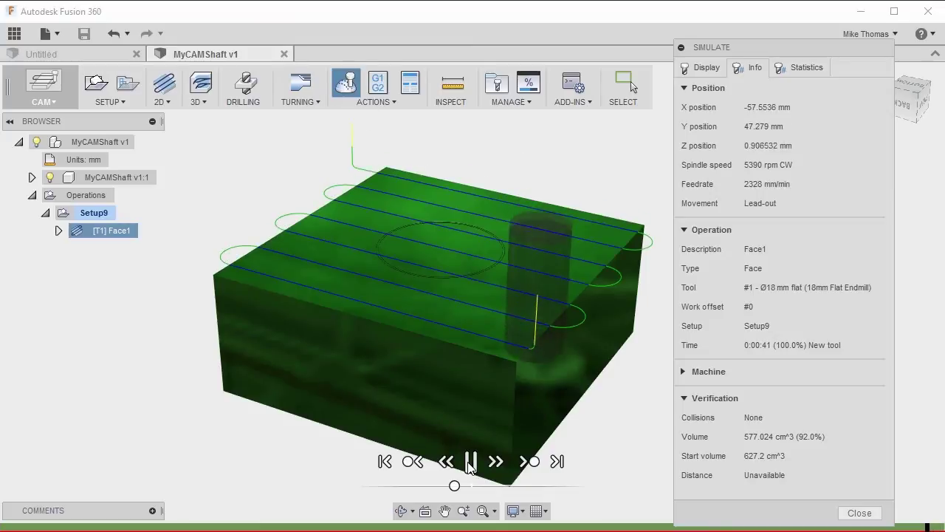
pyautogui.moveTo(454, 485); pyautogui.dragTo(418, 487)
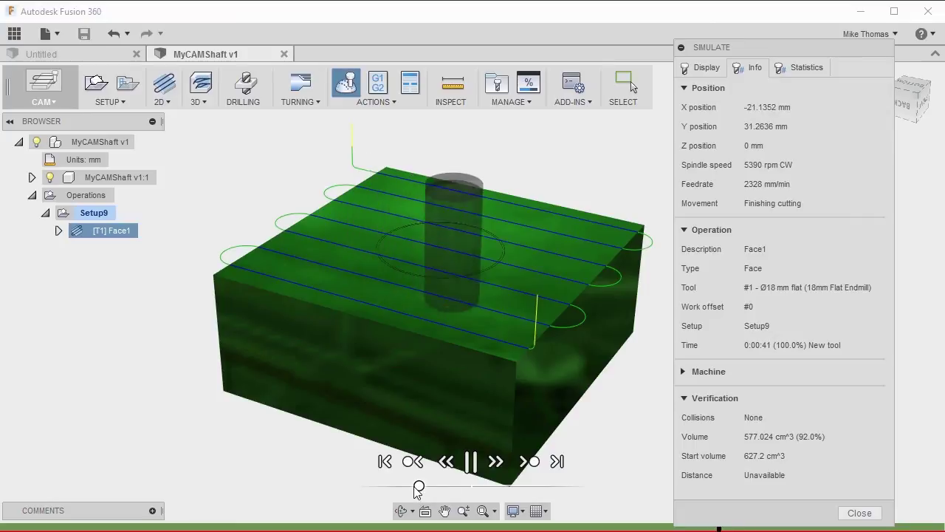
pyautogui.moveTo(417, 488); pyautogui.dragTo(493, 486)
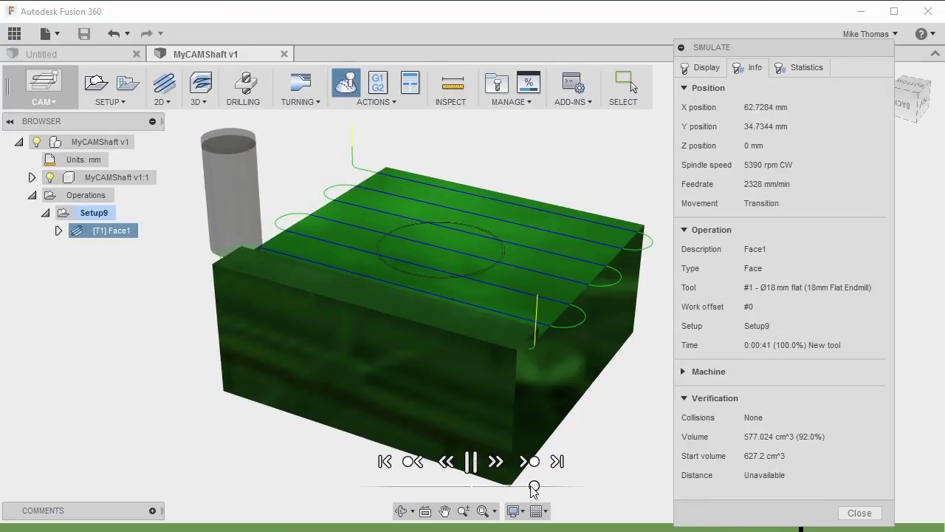
# Step: Show the Statistics: 0:00:41 machining time, 984.827 mm distance, 1 operation, 1 tool change
pyautogui.click(792, 71)
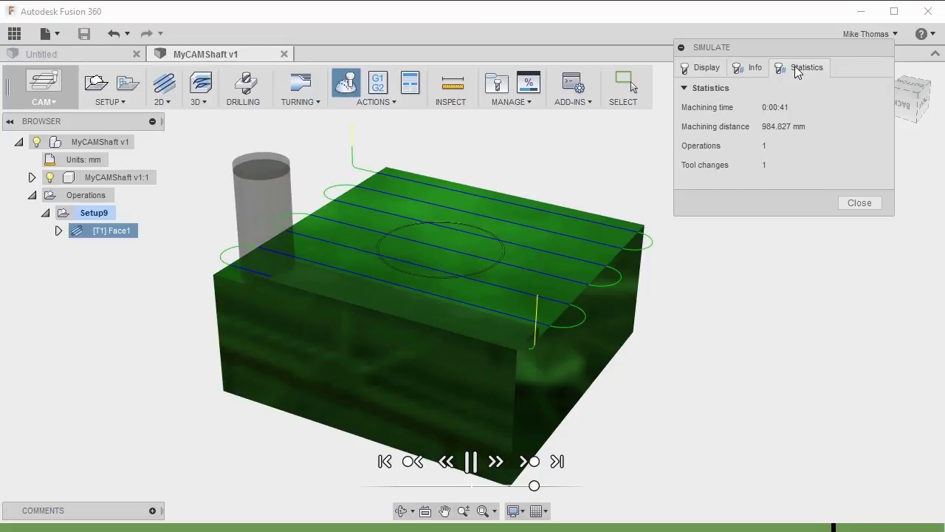